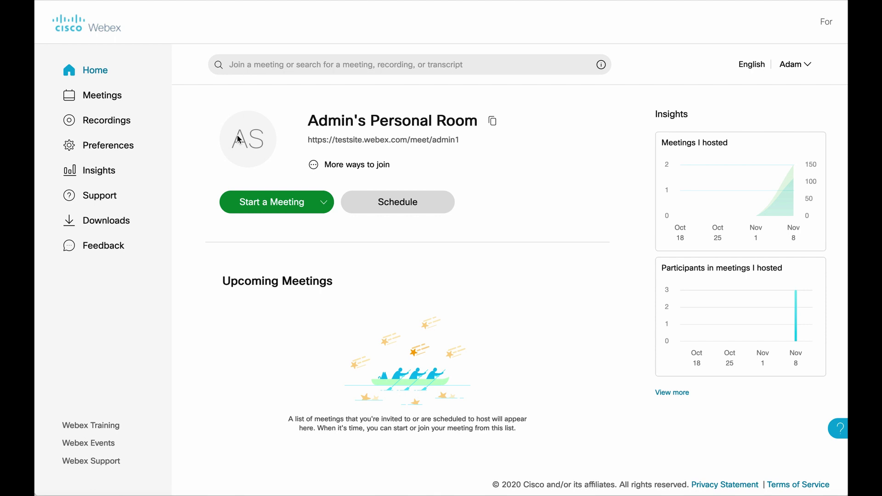
- In the Personal Room preferences, keep the option to choose cohosts for Personal Room meetings selected and save the settings
click(105, 148)
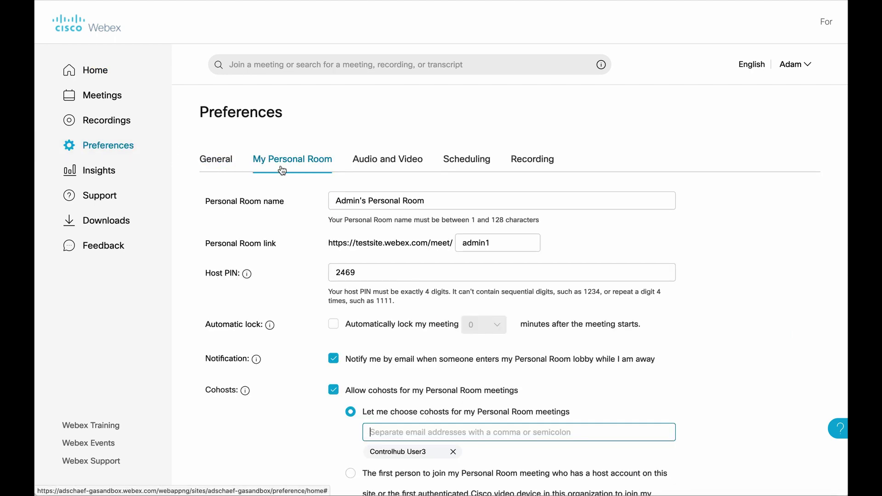
scroll(322, 183, down, 1)
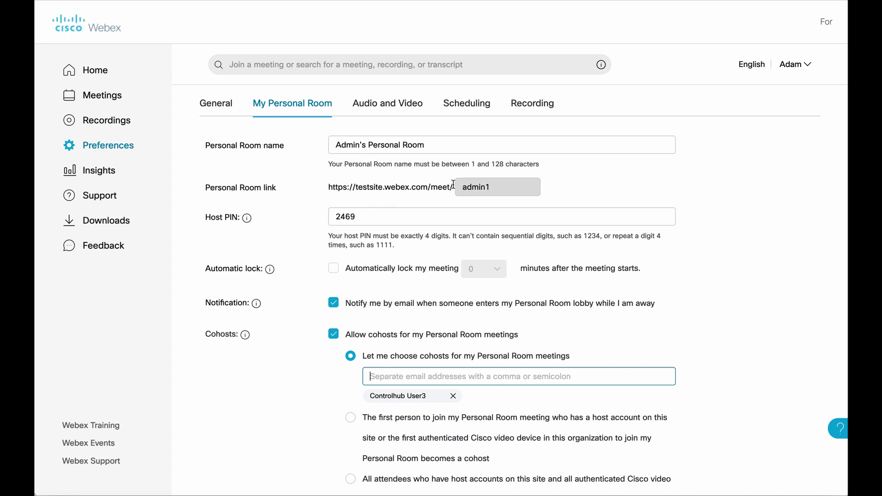
scroll(343, 271, down, 2)
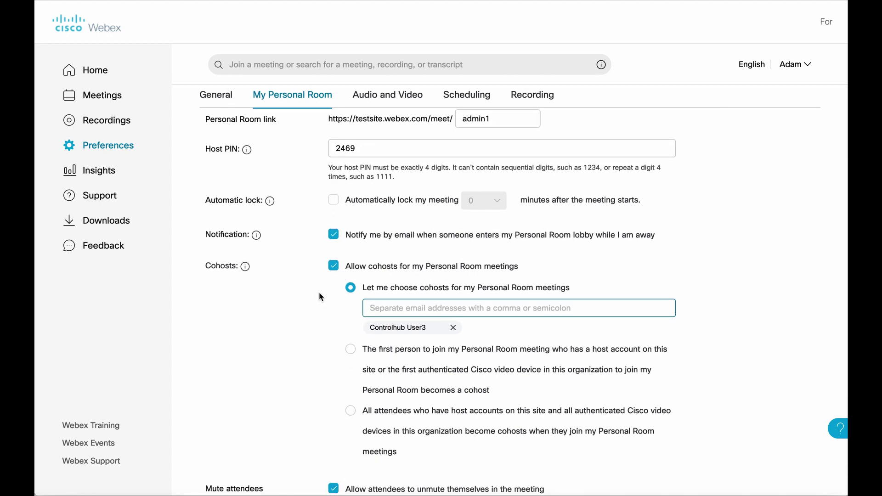
mouse_move(246, 267)
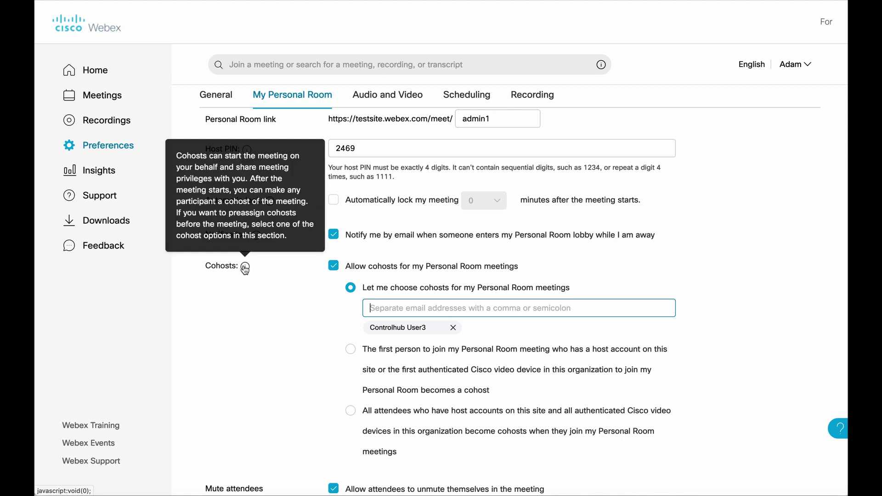
scroll(309, 299, down, 2)
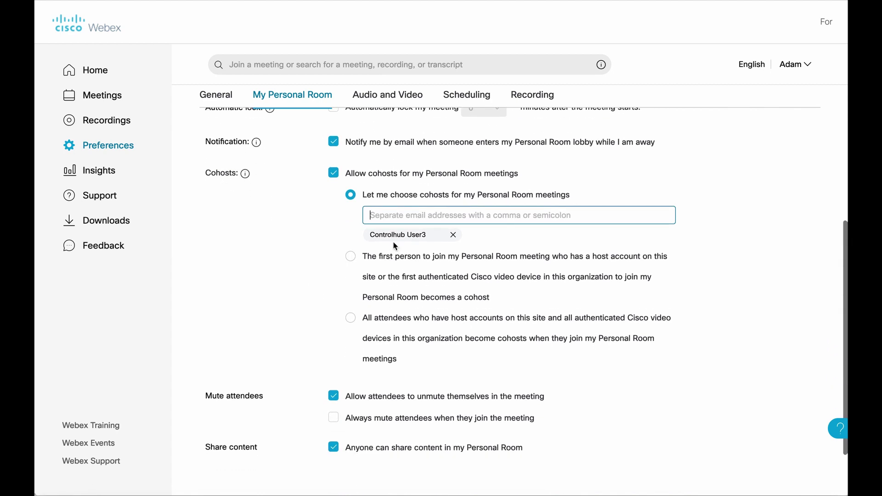
click(349, 193)
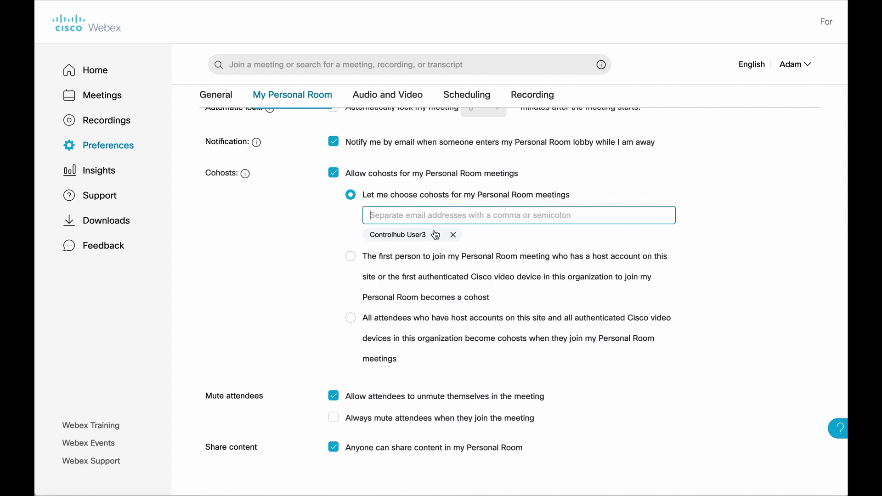
scroll(435, 235, down, 2)
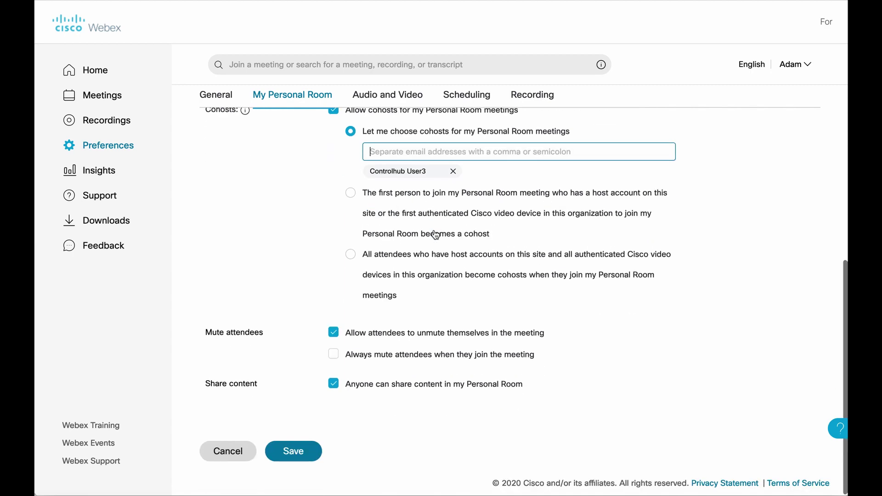
click(290, 450)
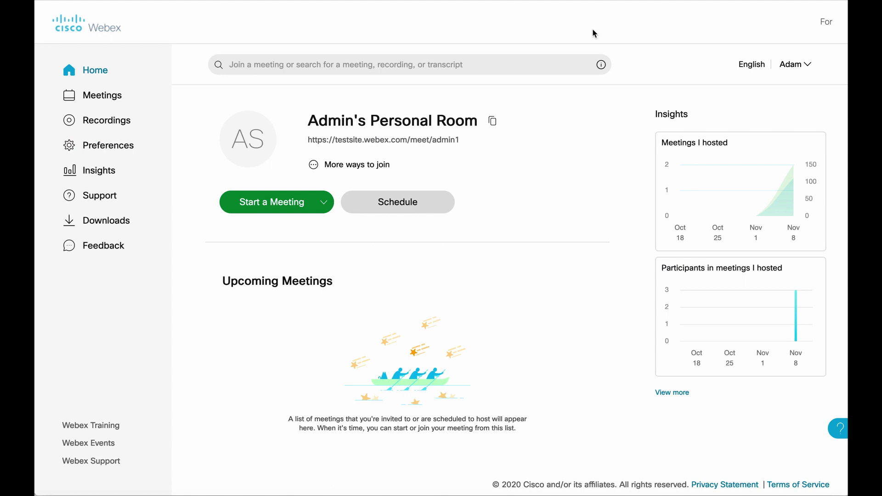
- Start scheduling a new meeting and assign the cohost role to the first two attendees in the attendee list
click(410, 203)
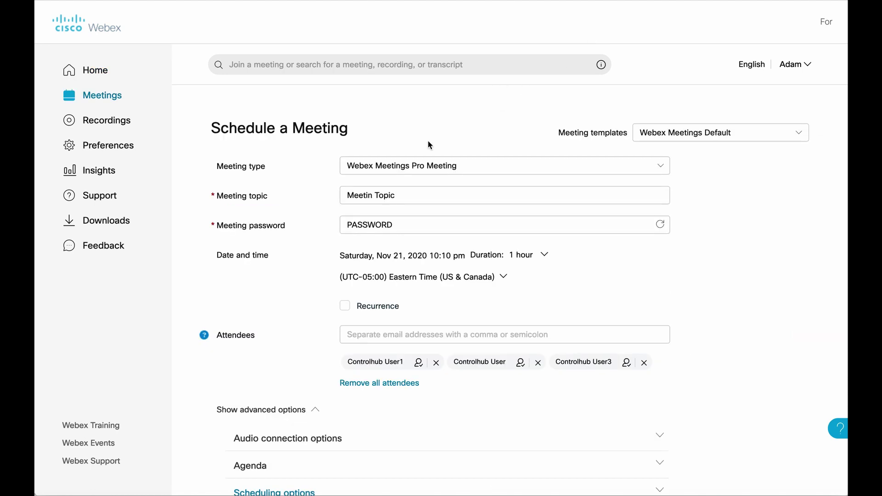
scroll(428, 141, down, 1)
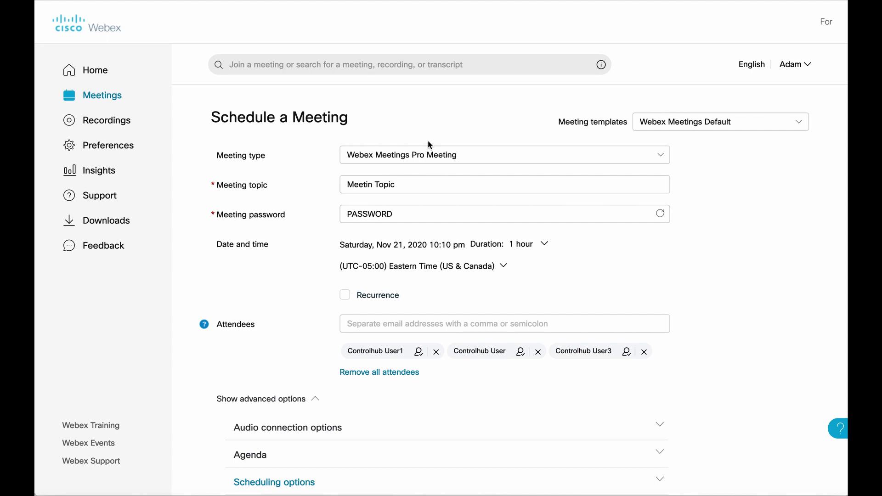
scroll(429, 142, down, 3)
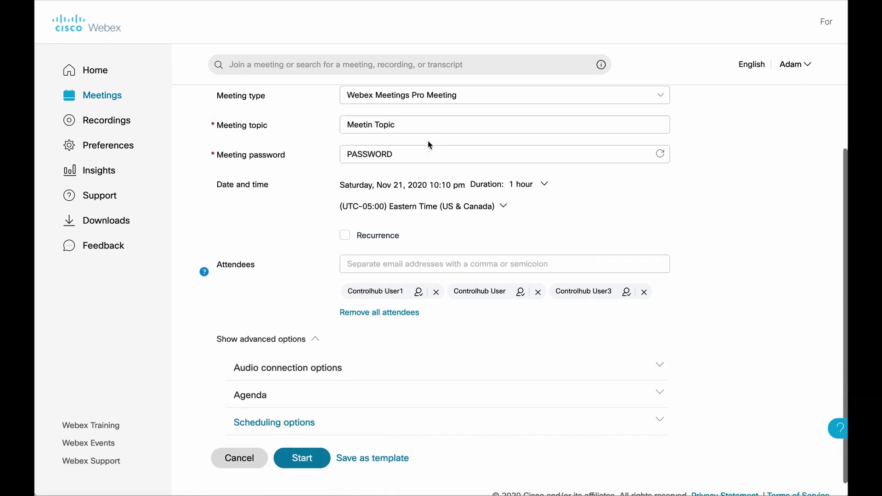
mouse_move(205, 266)
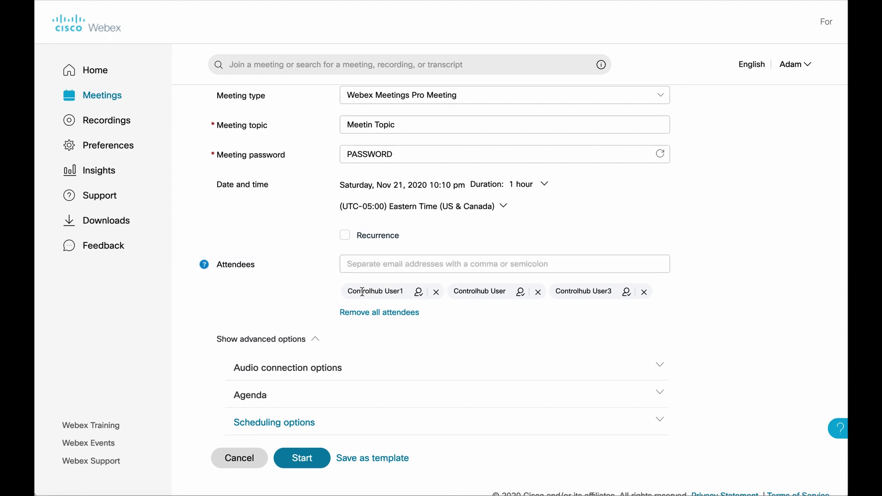
click(420, 297)
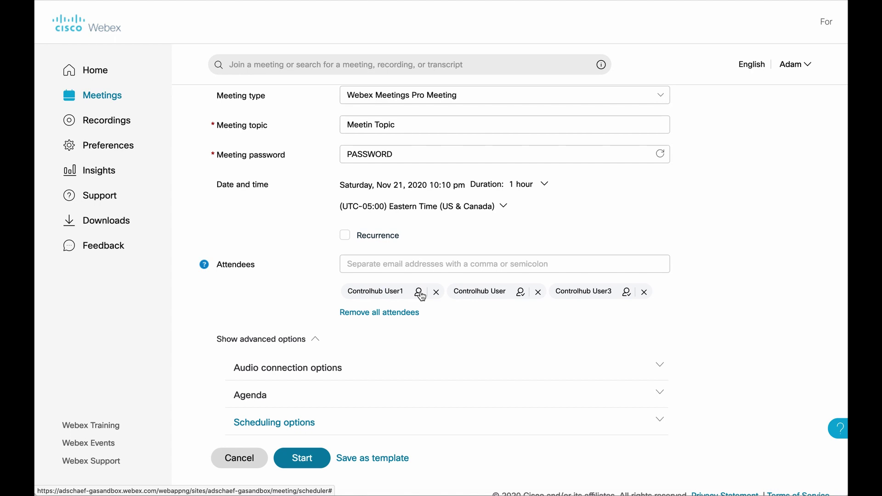
click(421, 296)
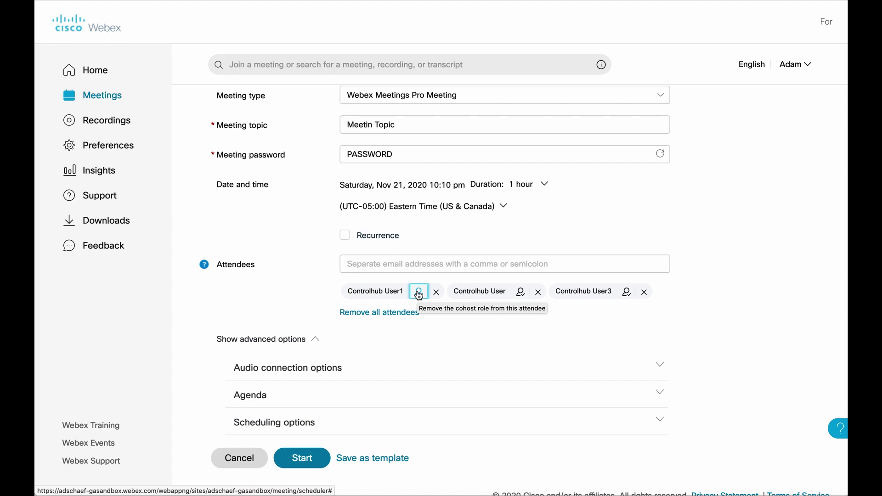
click(418, 294)
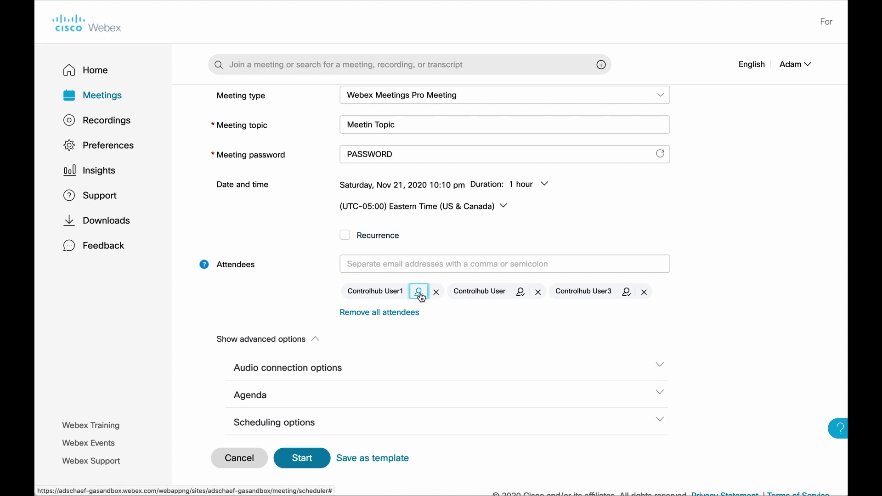
click(521, 294)
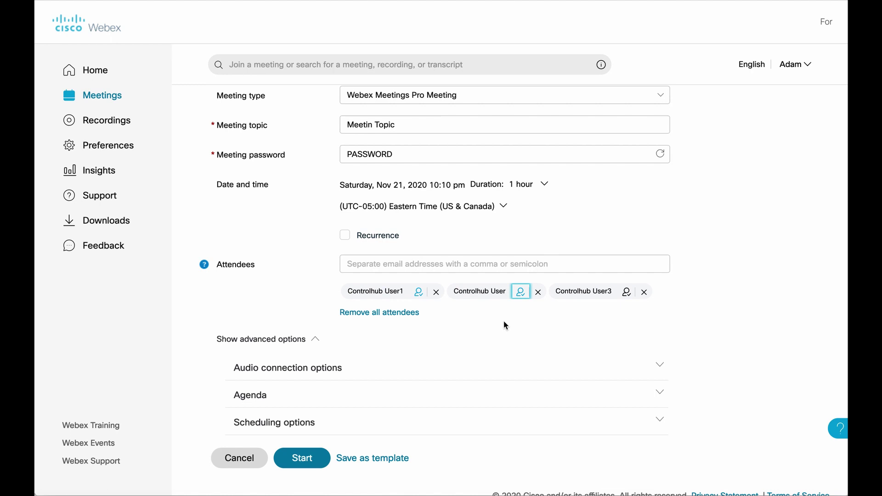
- Expand the meeting's advanced scheduling options and review the available cohost choices
scroll(507, 248, down, 1)
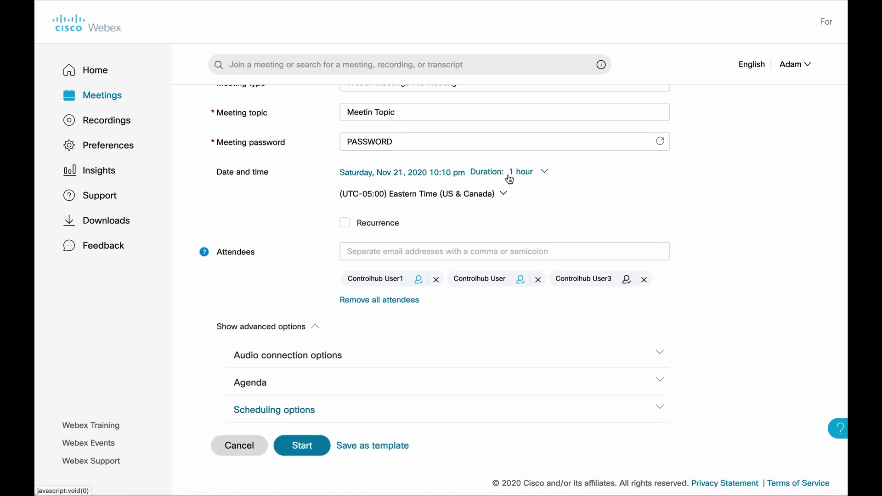
click(659, 408)
scroll(437, 363, down, 5)
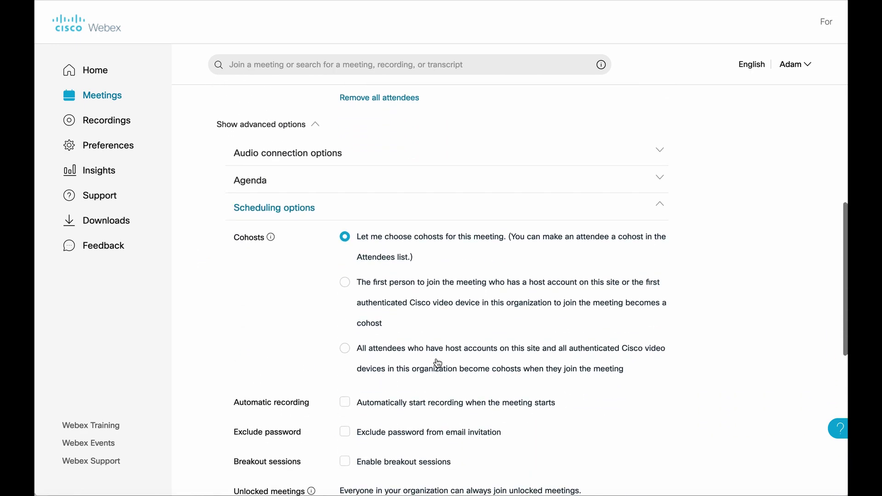
mouse_move(272, 239)
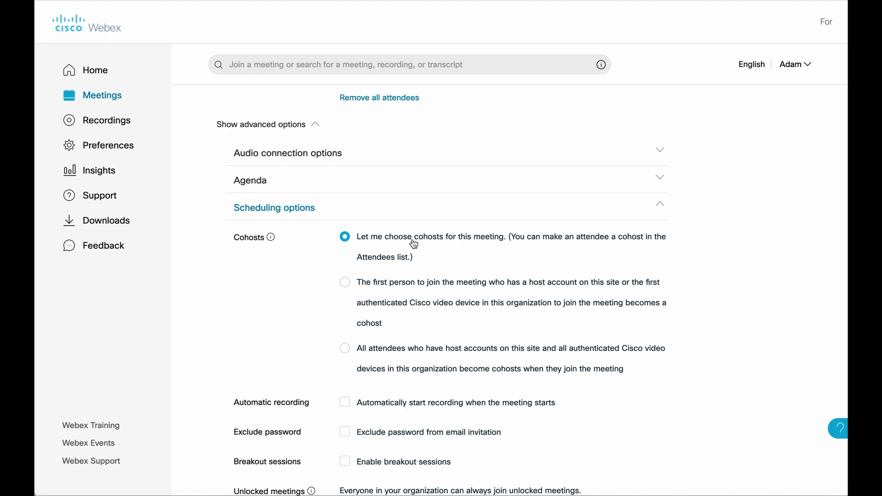
scroll(392, 268, down, 1)
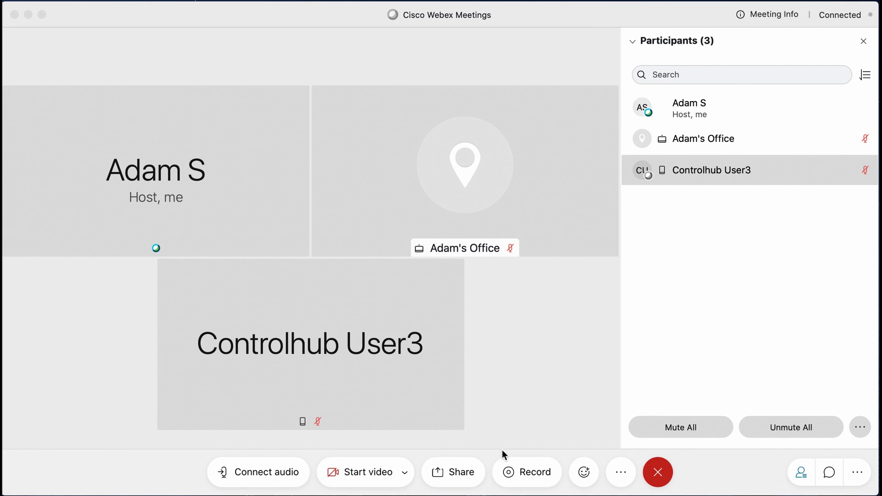
- Switch to the running Cisco Webex Meetings session and make the office video device a cohost, confirming the role change
click(502, 449)
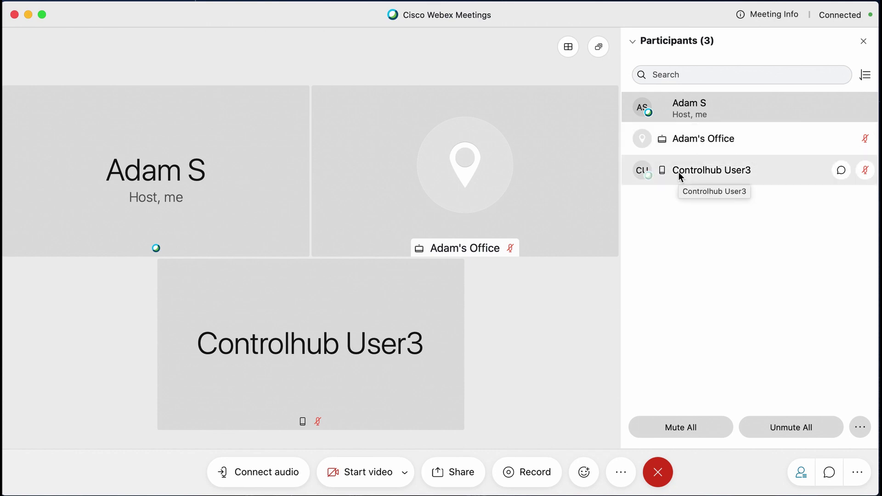
mouse_move(665, 173)
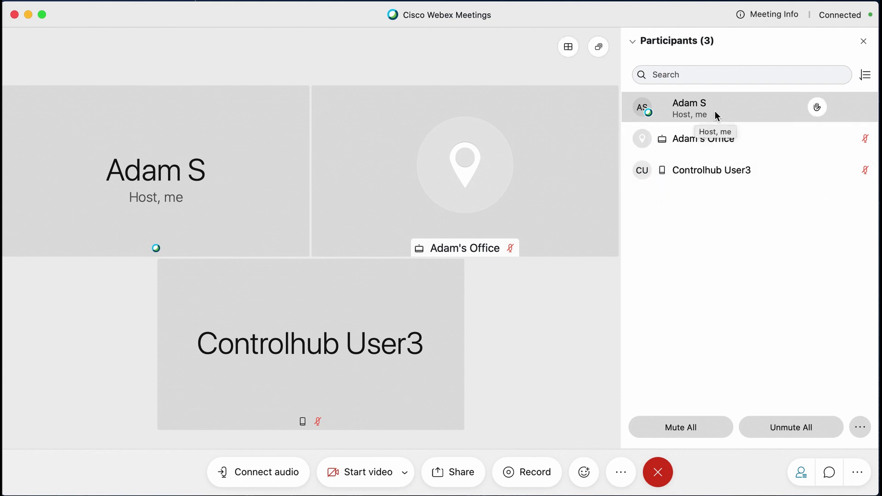
right_click(705, 134)
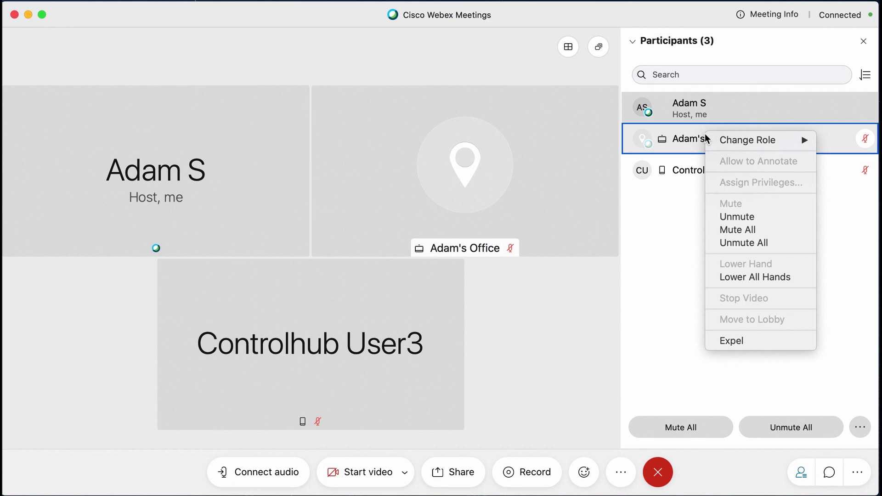
mouse_move(722, 144)
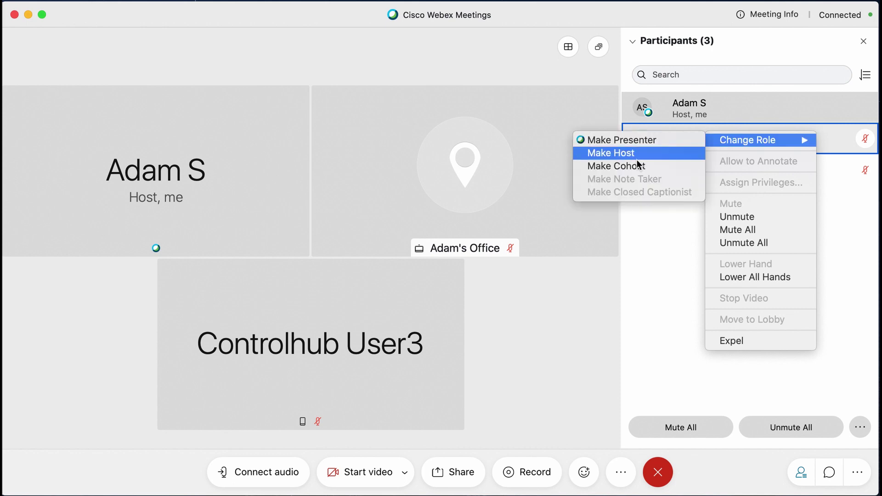
click(614, 166)
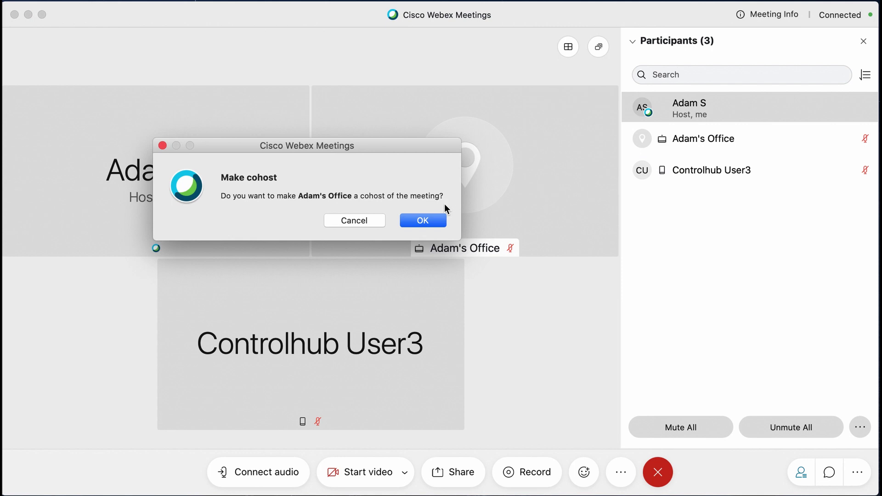
click(427, 221)
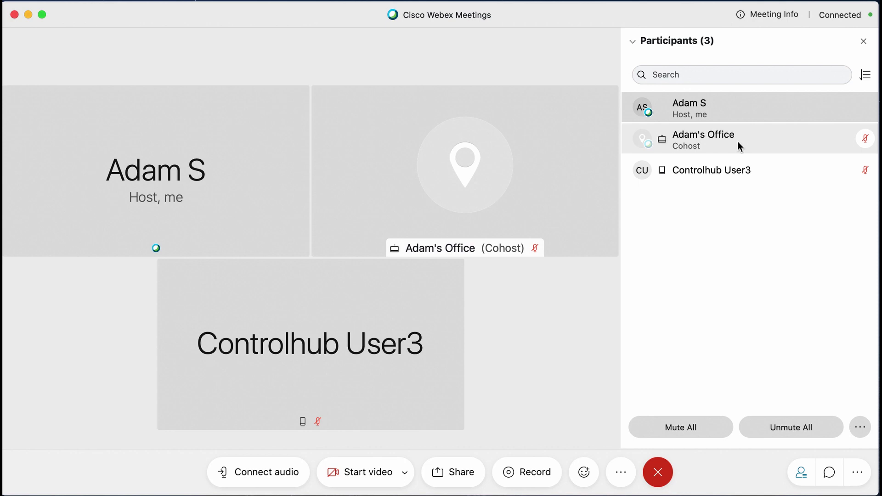
- Remove the cohost role from the office video device
right_click(738, 142)
mouse_move(759, 152)
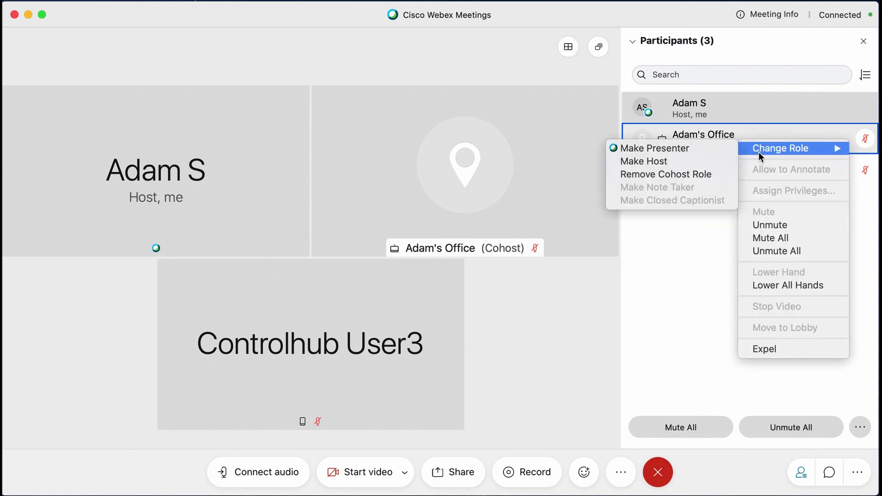
click(707, 174)
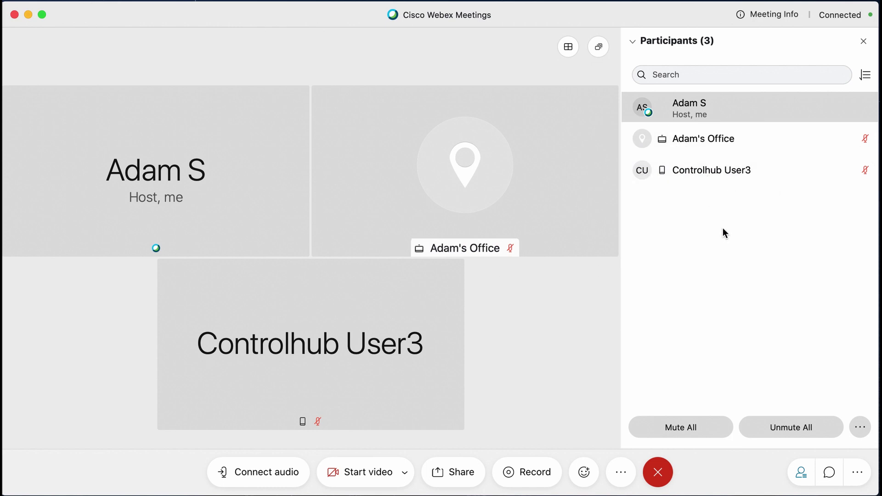
- Transfer the host role to the office video device and confirm the change
right_click(707, 145)
mouse_move(722, 155)
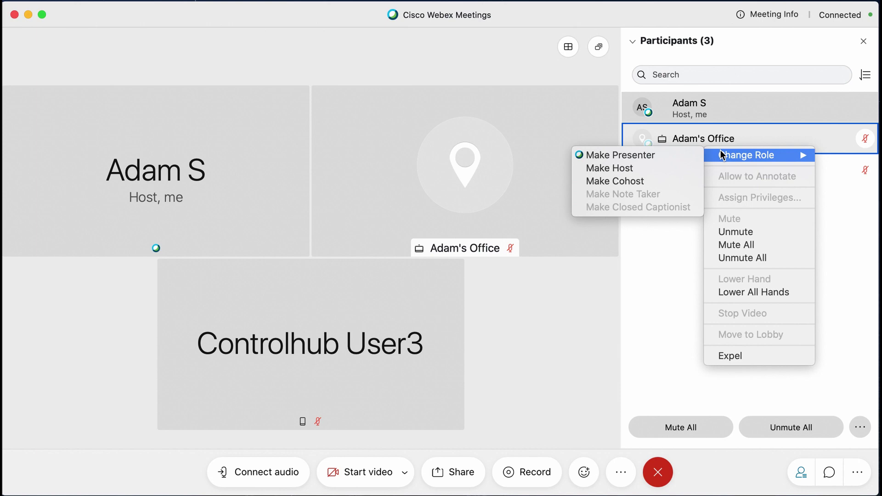
click(673, 168)
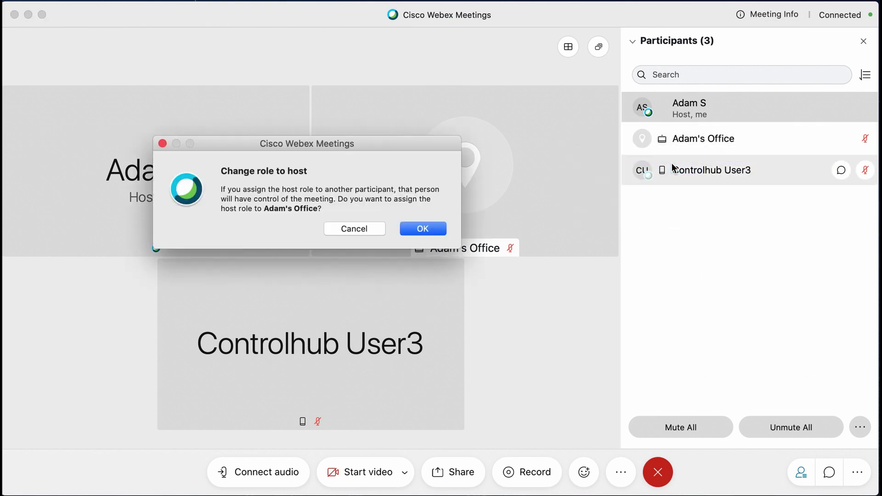
click(423, 228)
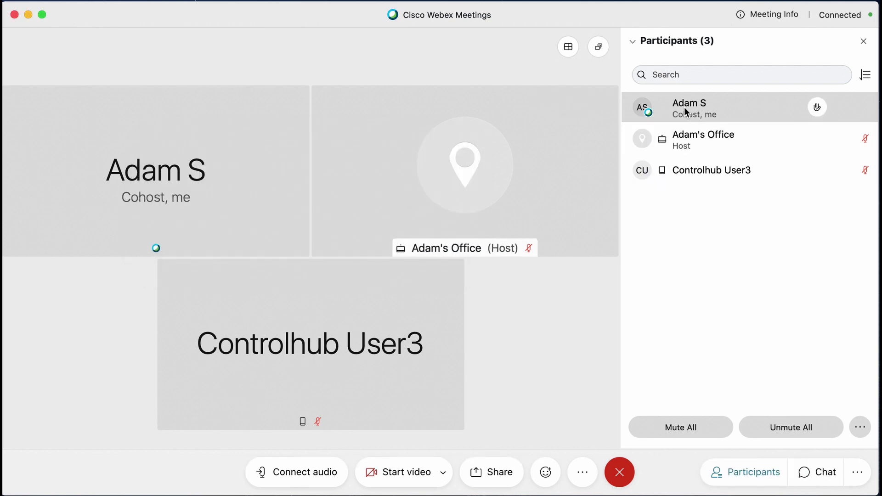
- Check which role changes a cohost can make for the mobile participant Controlhub User3, leaving the role as is
right_click(713, 170)
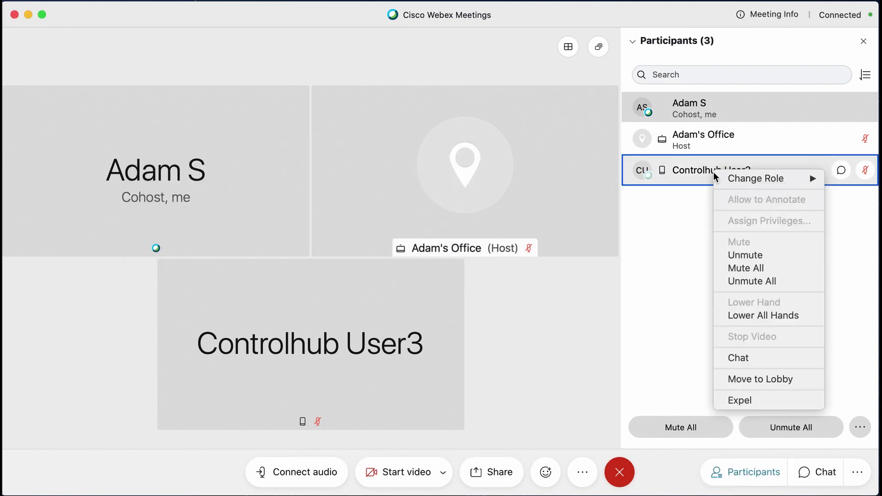
mouse_move(743, 182)
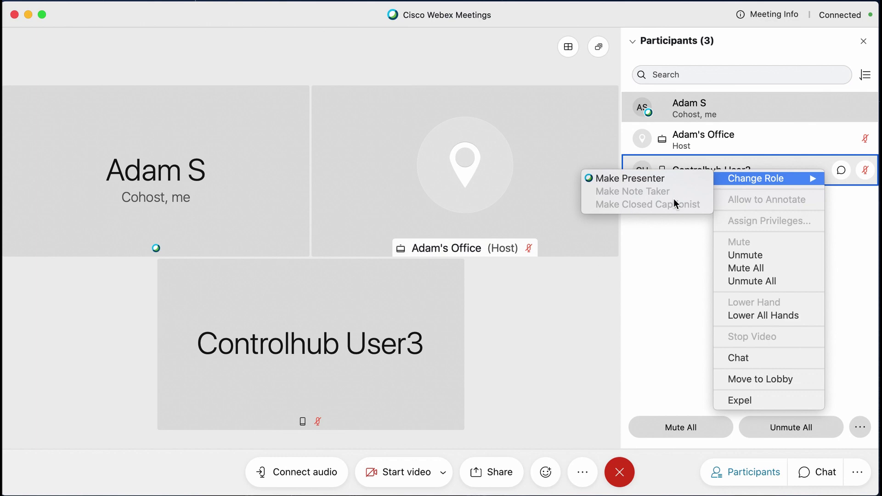
click(574, 345)
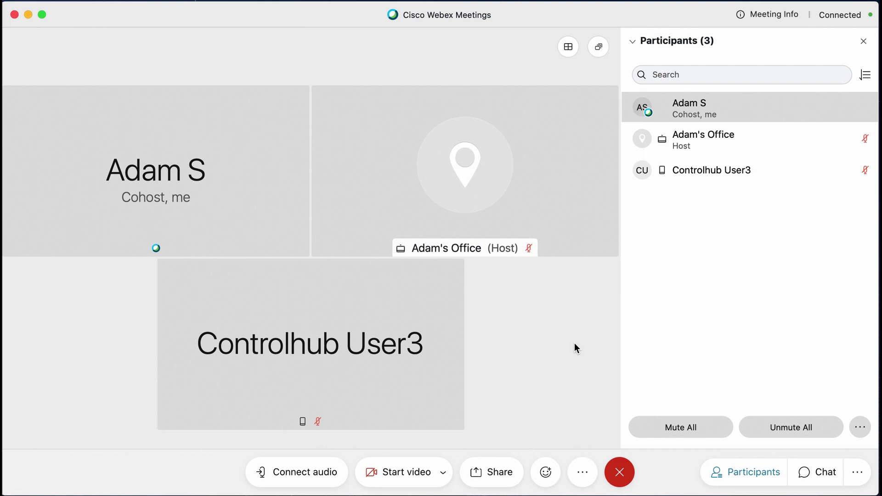
- Bring up the choice between ending the meeting for everyone and leaving it
click(620, 472)
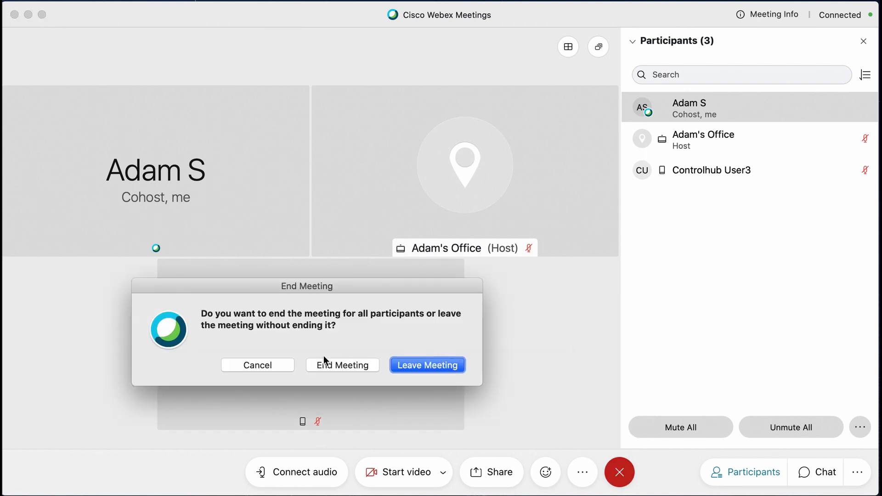